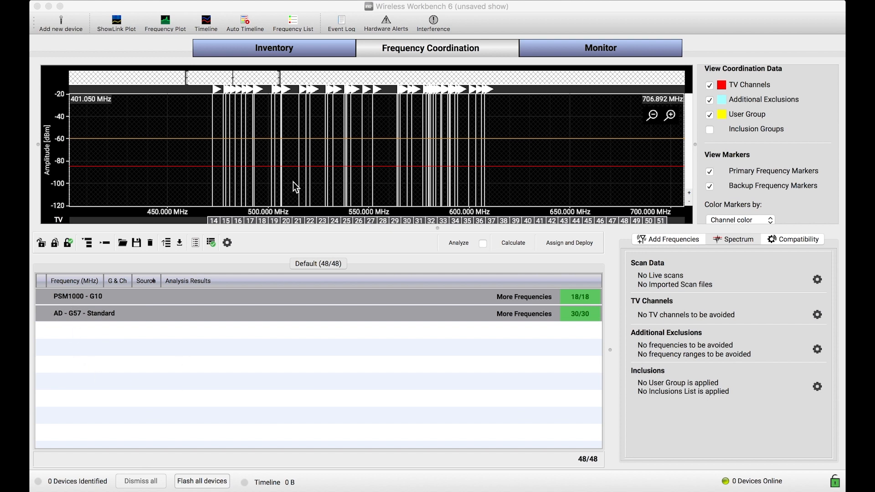
Examine the primary frequencies of the PSM1000 - G10 group and the alternative frequencies offered for its first entry
{"action": "left_click", "coordinate": [102, 300]}
{"action": "left_click", "coordinate": [96, 316]}
{"action": "left_click", "coordinate": [78, 327]}
{"action": "left_click", "coordinate": [94, 328]}
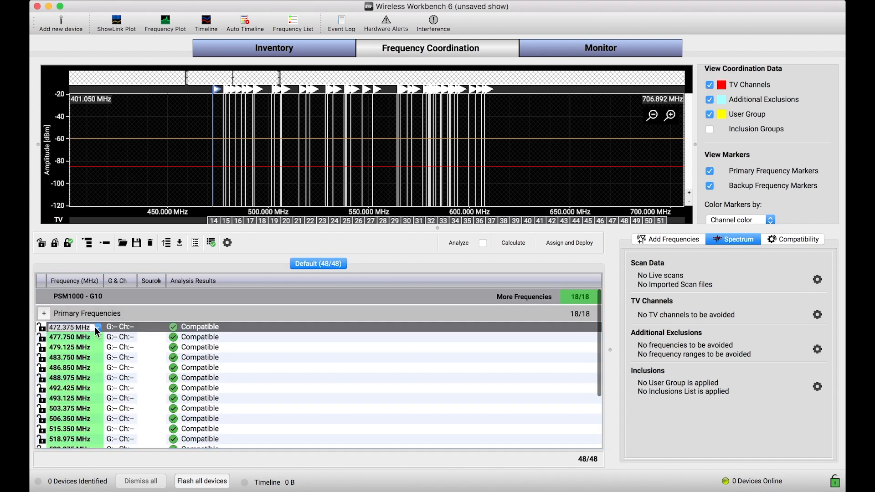
{"action": "left_click", "coordinate": [97, 327]}
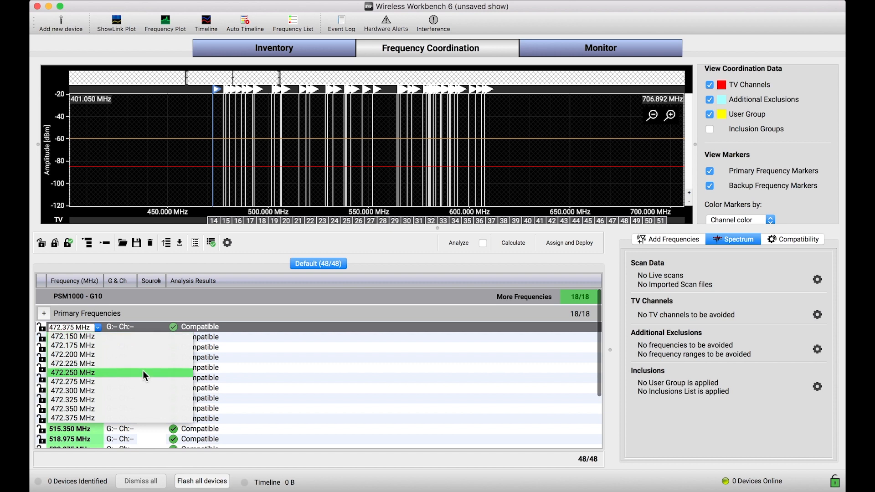
{"action": "scroll", "coordinate": [136, 350], "scroll_direction": "down", "scroll_amount": 3}
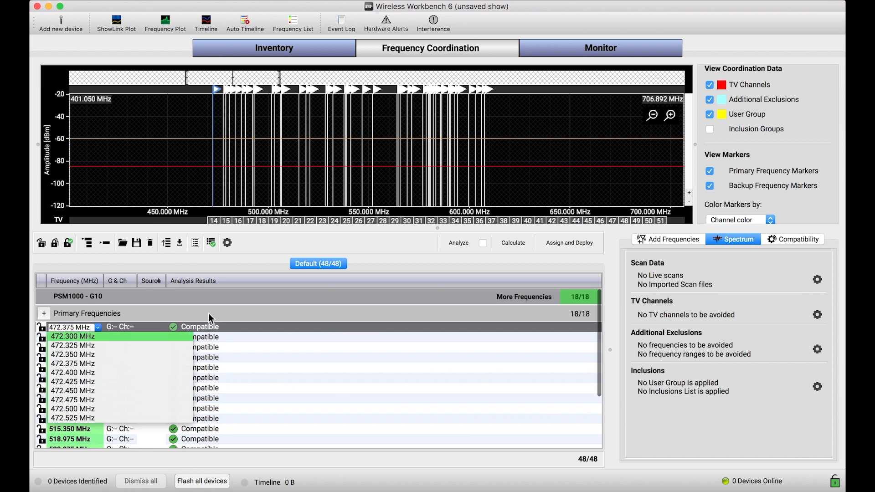
{"action": "left_click", "coordinate": [197, 299]}
{"action": "left_click", "coordinate": [188, 297]}
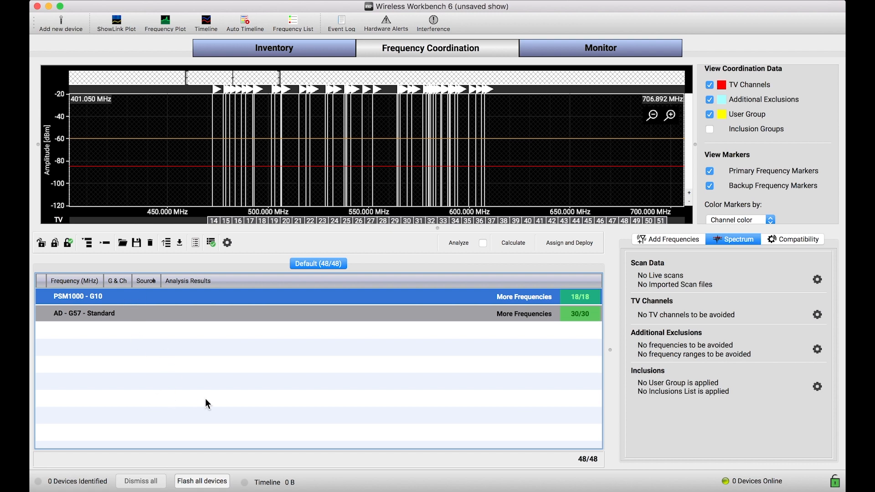
{"action": "left_click", "coordinate": [671, 240]}
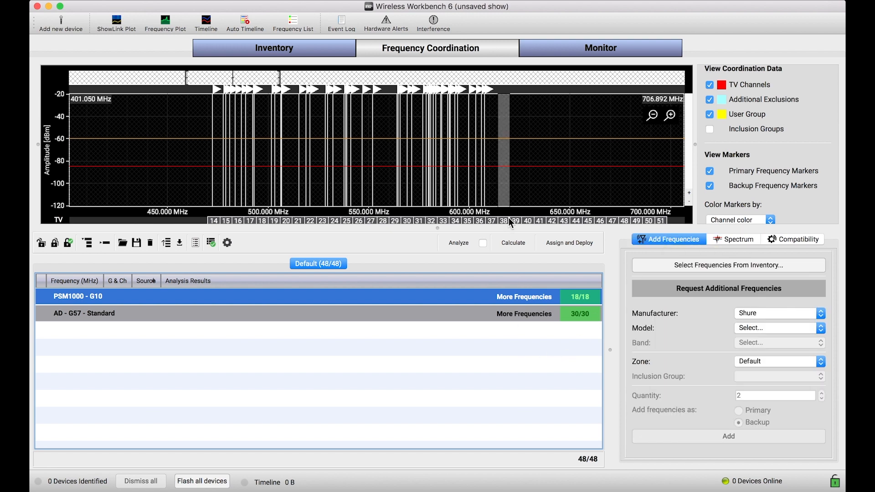
{"action": "left_click", "coordinate": [513, 201]}
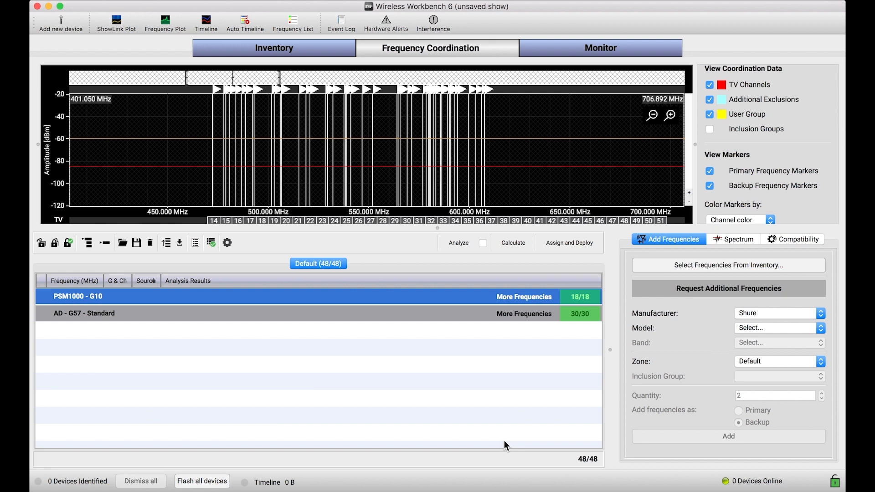
Make the spectrum inclusions account for user groups, choosing the Australia list and the Australia Indoors user group
{"action": "left_click", "coordinate": [728, 244]}
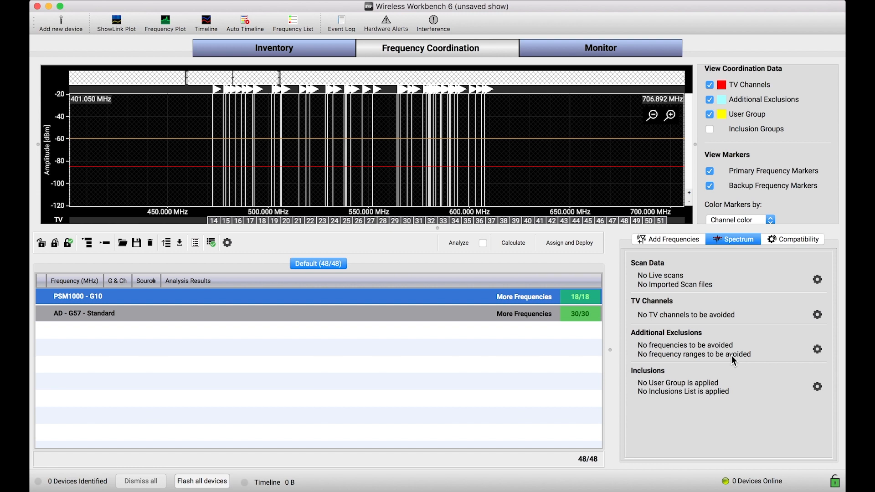
{"action": "left_click", "coordinate": [818, 388]}
{"action": "left_click", "coordinate": [817, 389]}
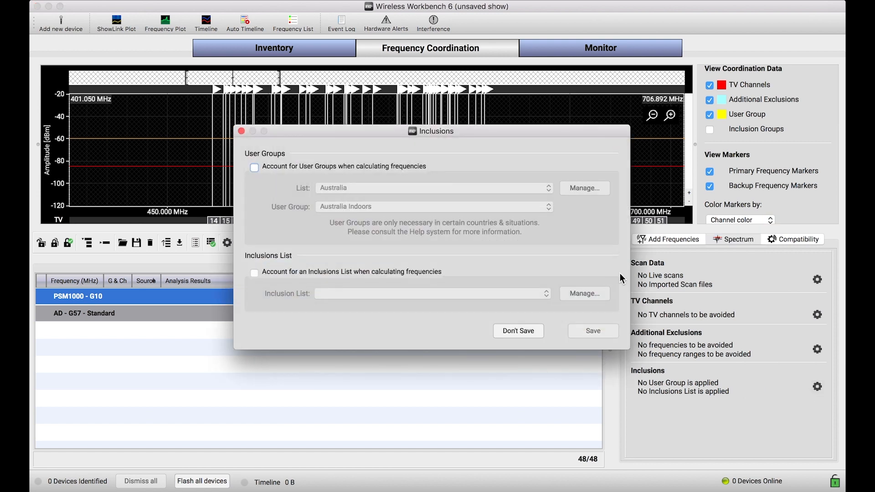
{"action": "left_click", "coordinate": [254, 168]}
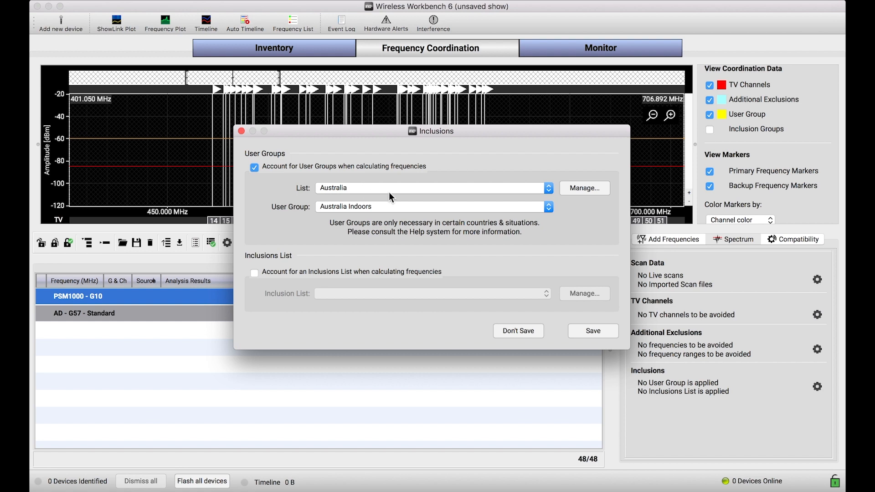
{"action": "left_click", "coordinate": [349, 186]}
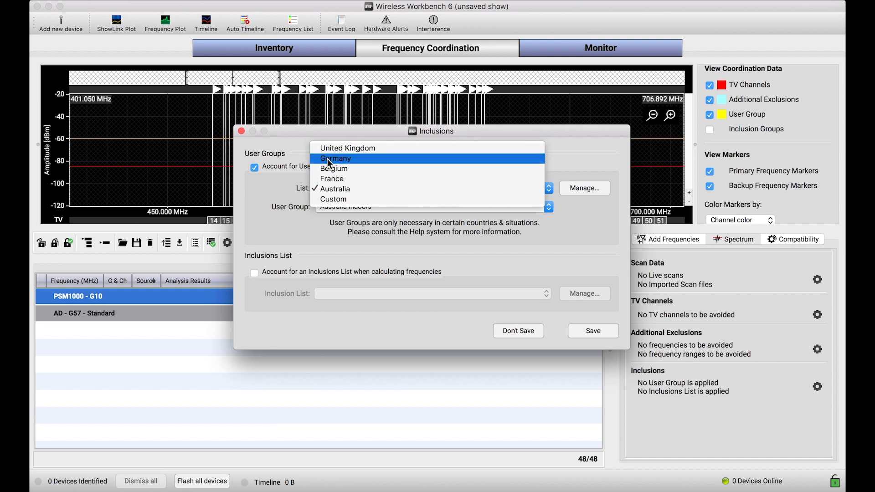
{"action": "left_click", "coordinate": [336, 190]}
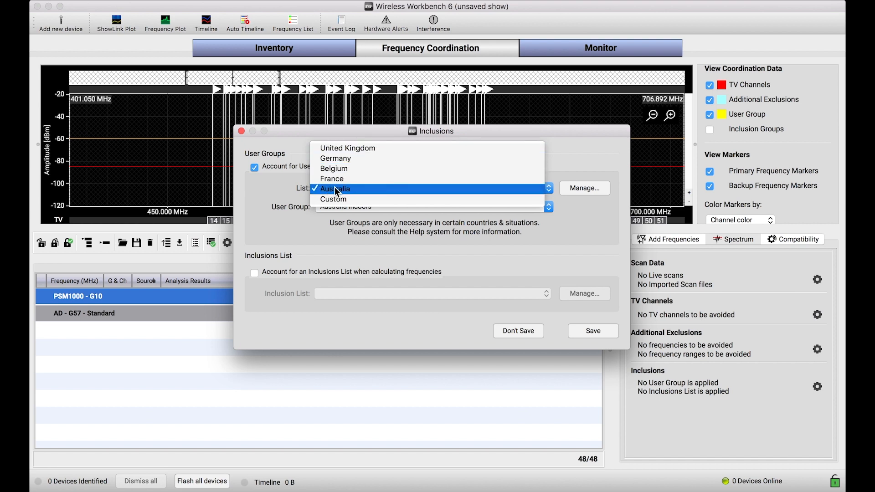
{"action": "left_click", "coordinate": [346, 205]}
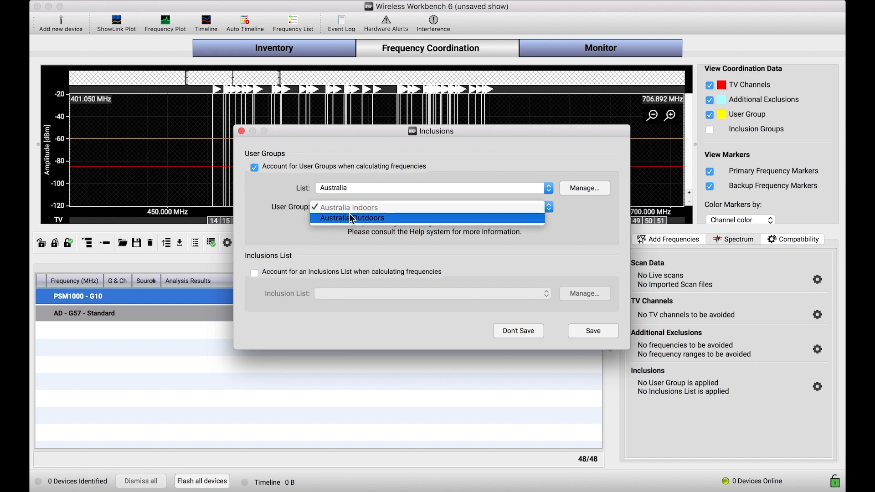
{"action": "left_click", "coordinate": [384, 208]}
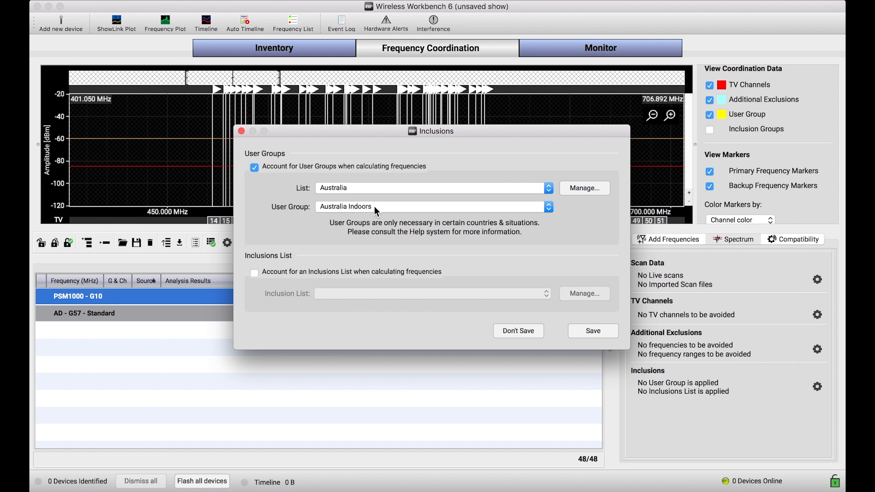
Examine the frequency ranges of the Australia Indoors and Australia Outdoors groups in the user group lists, widening the columns to read them
{"action": "left_click", "coordinate": [580, 195]}
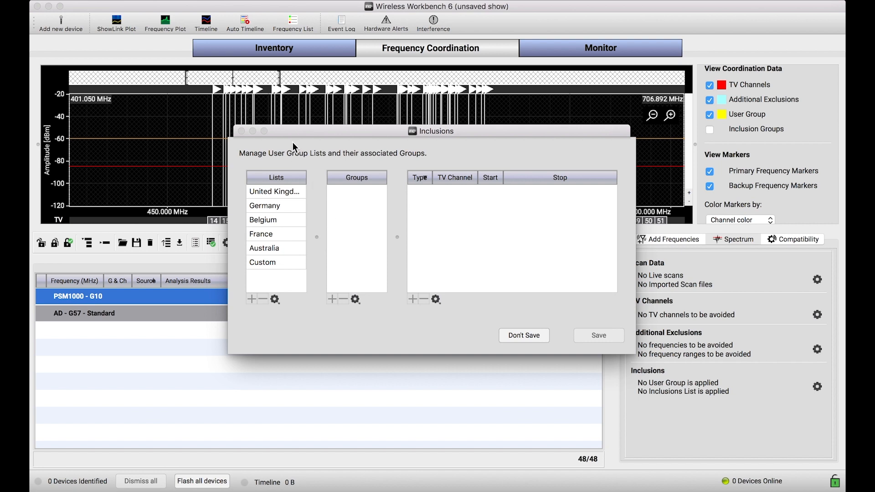
{"action": "left_click_drag", "start_coordinate": [637, 359], "coordinate": [682, 368]}
{"action": "left_click", "coordinate": [264, 250]}
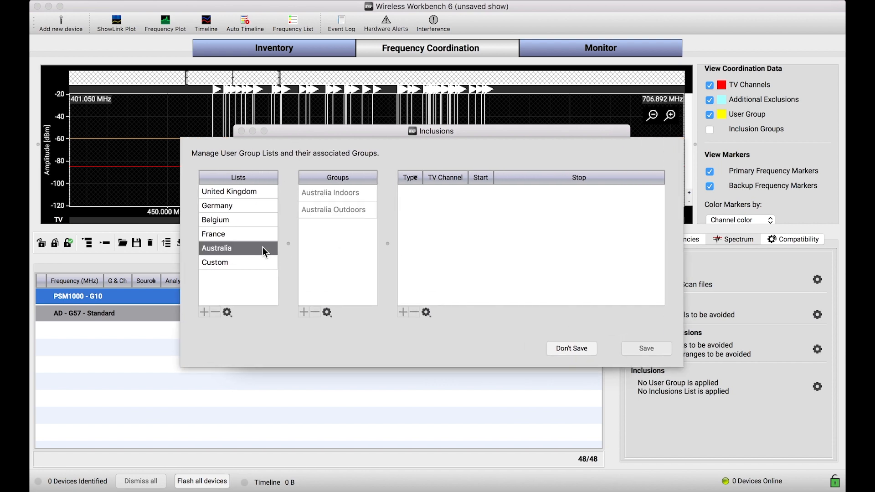
{"action": "left_click", "coordinate": [358, 195]}
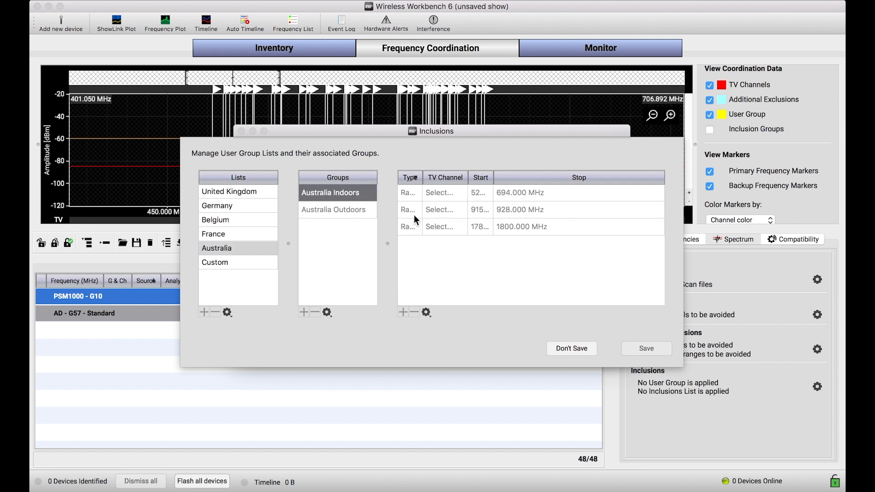
{"action": "left_click_drag", "start_coordinate": [424, 178], "coordinate": [437, 179]}
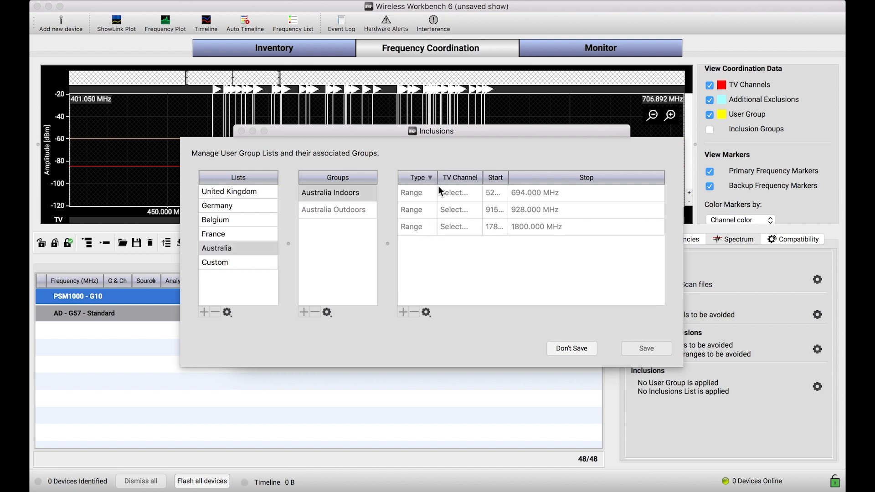
{"action": "left_click_drag", "start_coordinate": [509, 180], "coordinate": [545, 188]}
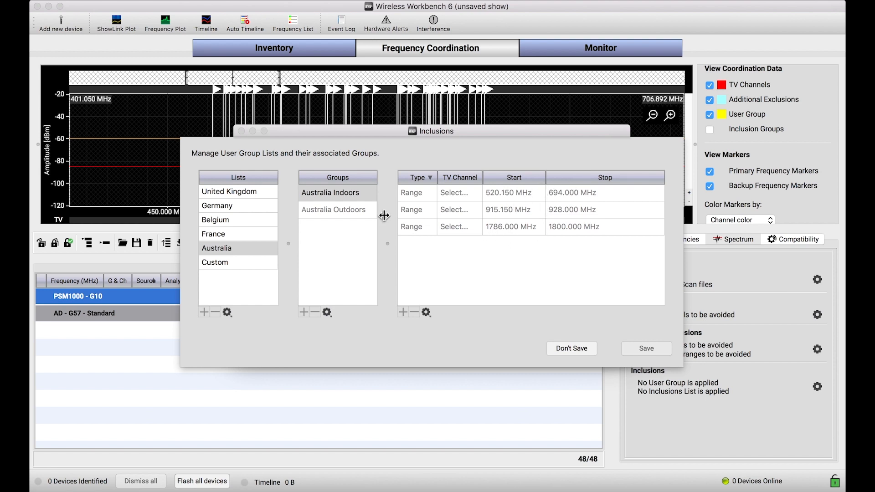
{"action": "left_click", "coordinate": [367, 212]}
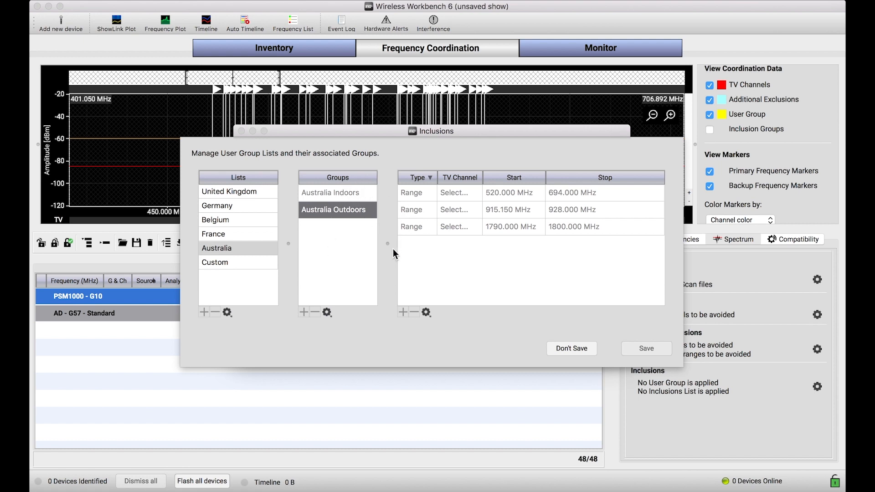
Review the groups in the other country lists and the Custom list, and leave the list management without saving
{"action": "left_click", "coordinate": [248, 191]}
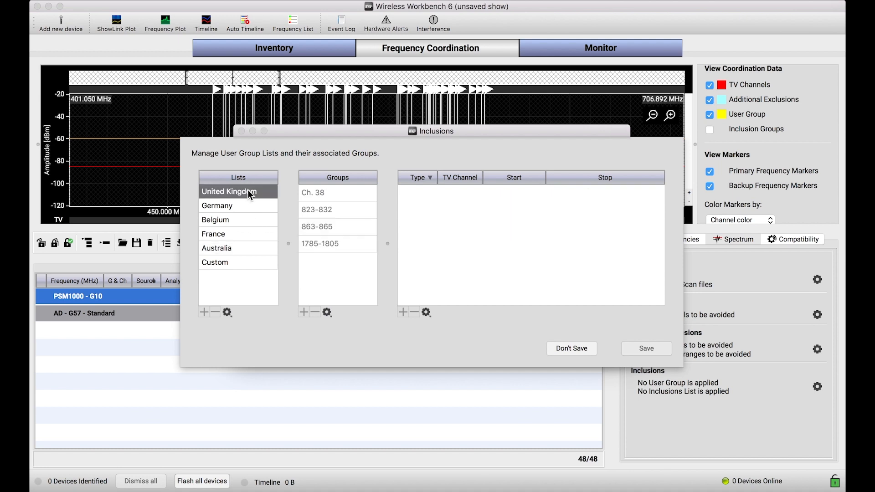
{"action": "left_click", "coordinate": [248, 205]}
{"action": "left_click", "coordinate": [245, 220]}
{"action": "left_click", "coordinate": [247, 234]}
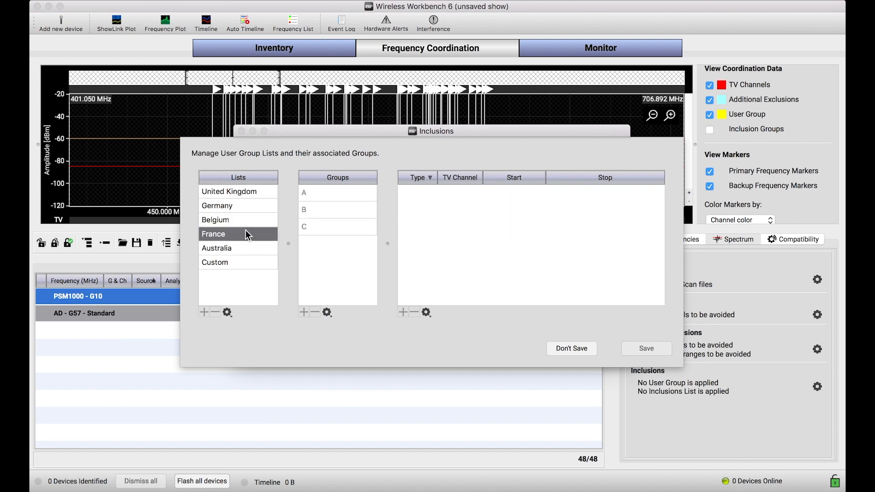
{"action": "left_click", "coordinate": [234, 262]}
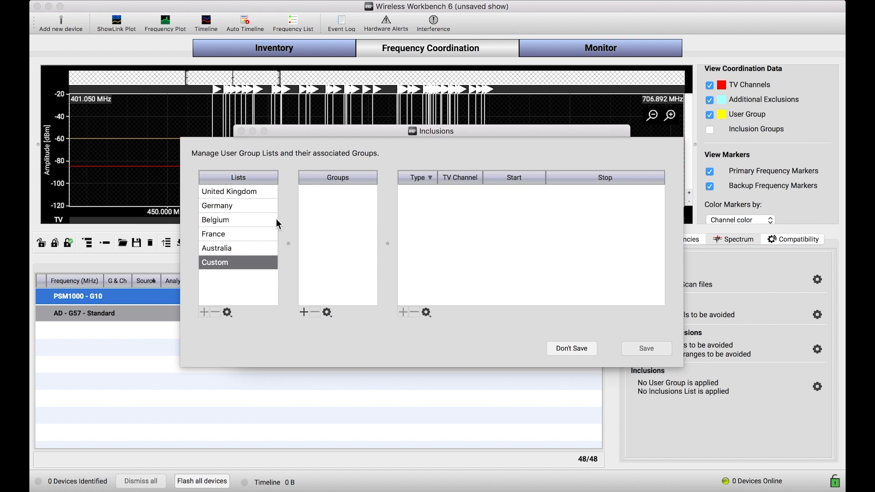
{"action": "left_click", "coordinate": [267, 248]}
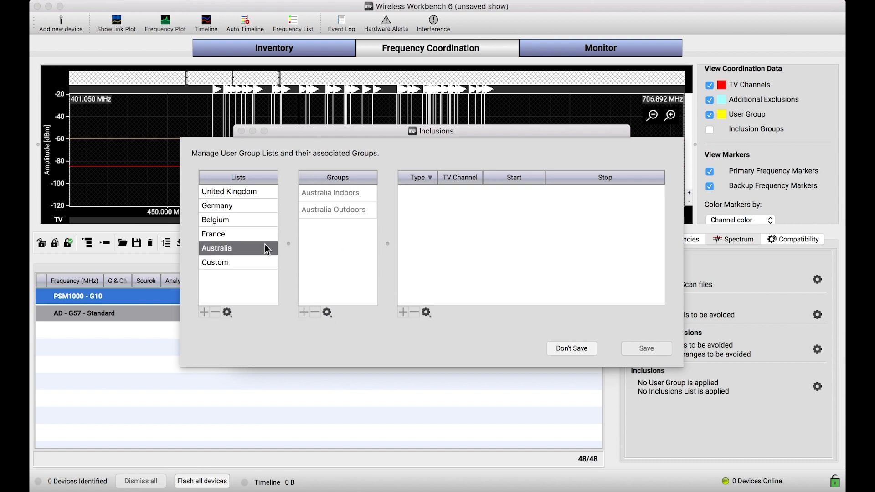
{"action": "left_click", "coordinate": [562, 348]}
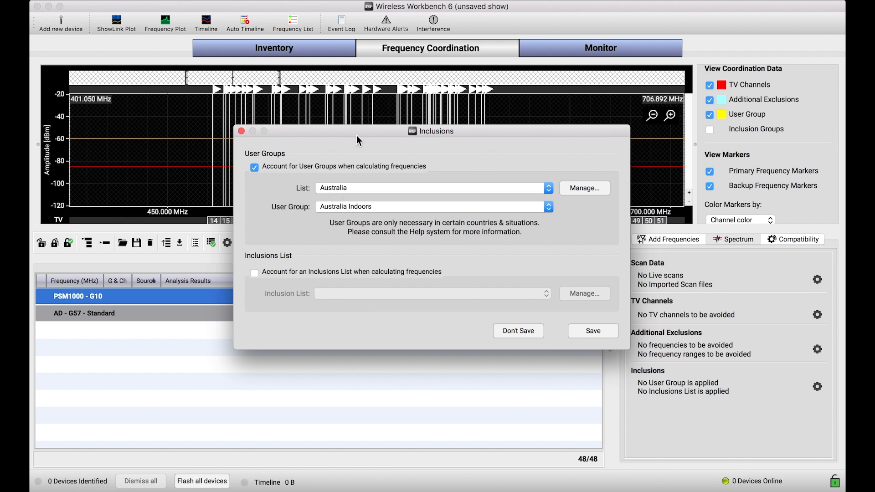
Turn off user groups in the inclusions, save, and recalculate the frequencies several times without them
{"action": "left_click", "coordinate": [254, 168]}
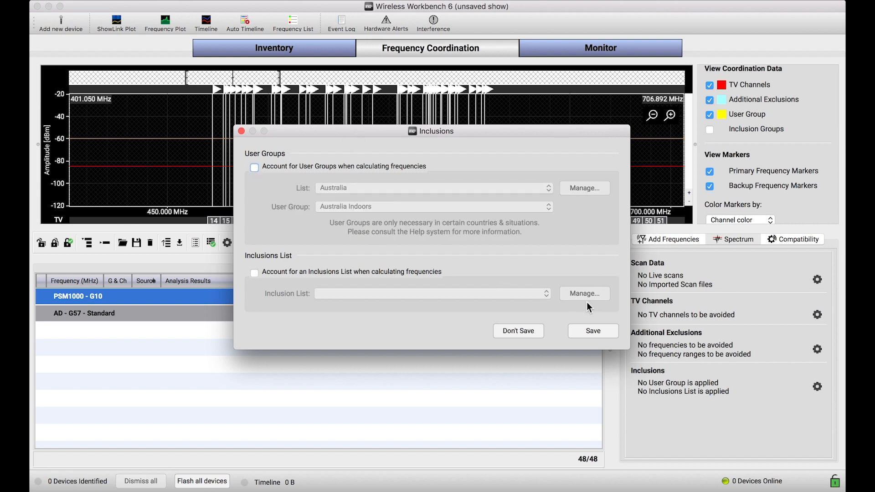
{"action": "left_click", "coordinate": [592, 332]}
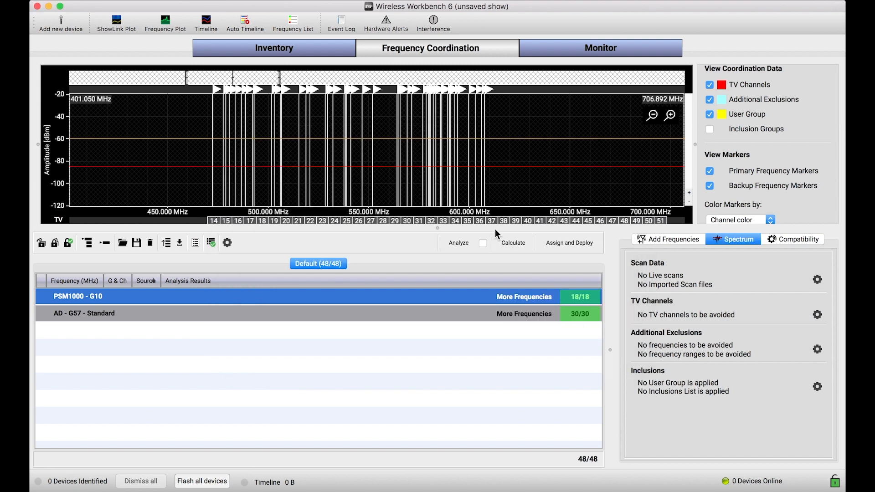
{"action": "left_click", "coordinate": [519, 243]}
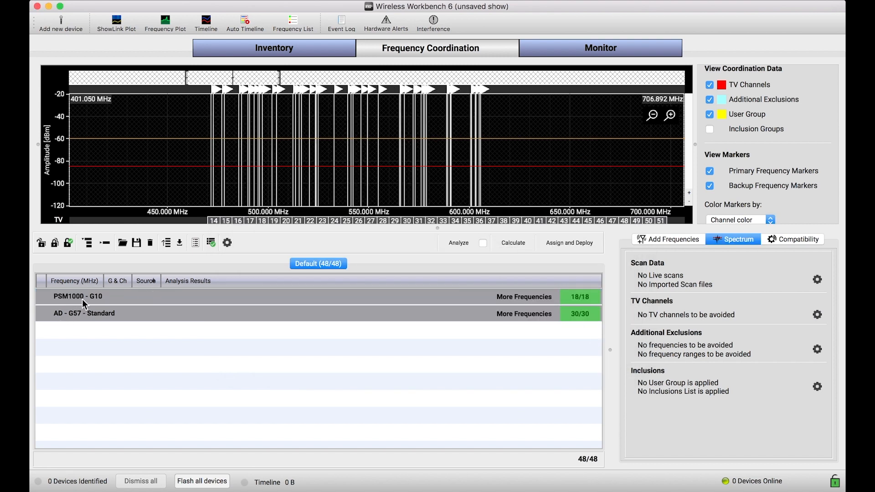
{"action": "left_click", "coordinate": [516, 240]}
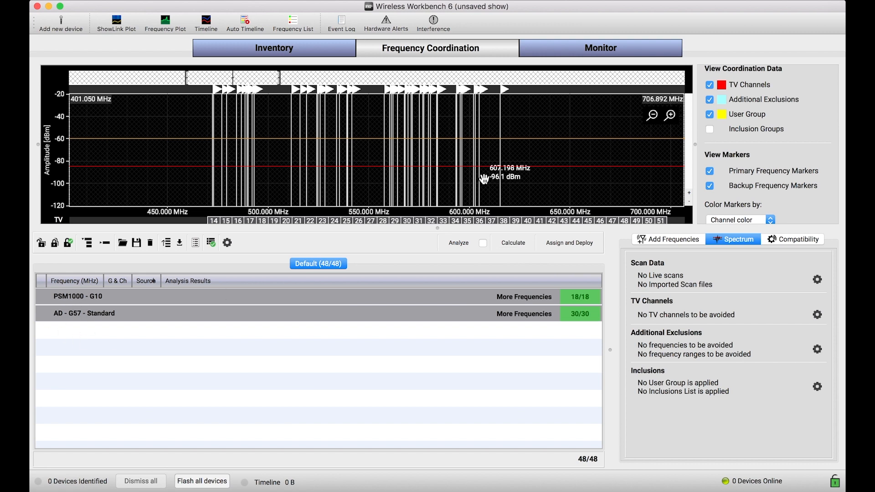
{"action": "left_click", "coordinate": [509, 245]}
{"action": "left_click", "coordinate": [509, 245]}
{"action": "left_click", "coordinate": [509, 244]}
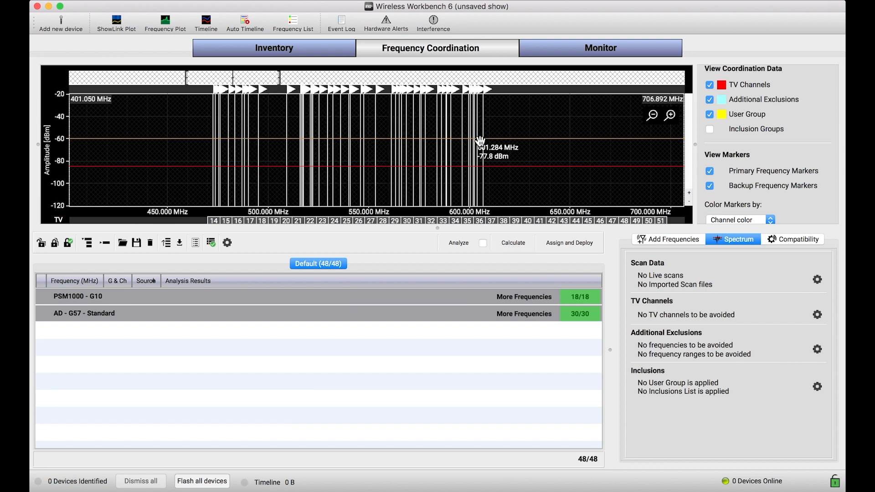
Apply the Australia Indoors user group from the Australia list to the inclusions and save it
{"action": "left_click", "coordinate": [818, 387]}
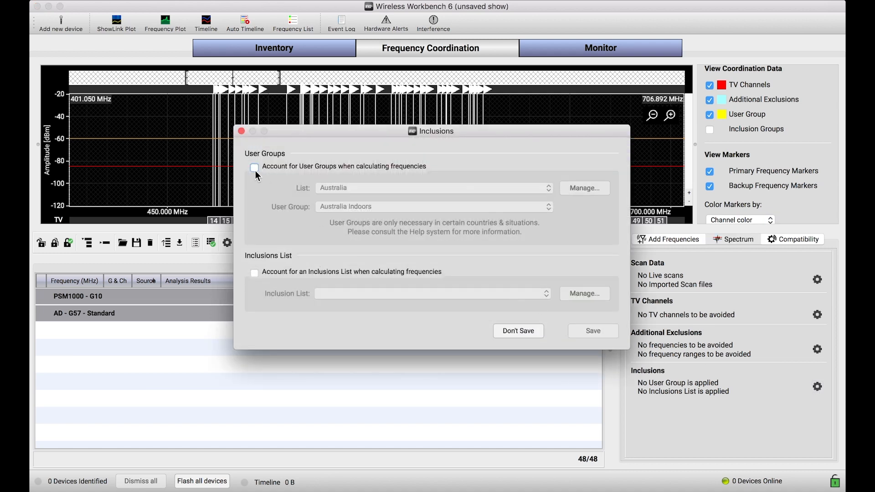
{"action": "left_click", "coordinate": [254, 167]}
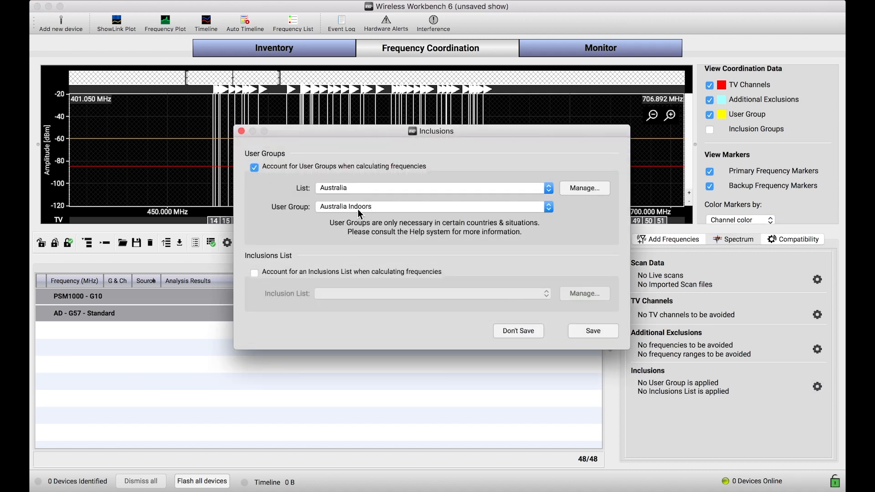
{"action": "left_click", "coordinate": [593, 332]}
{"action": "scroll", "coordinate": [625, 178], "scroll_direction": "down", "scroll_amount": 2}
{"action": "left_click_drag", "start_coordinate": [624, 194], "coordinate": [534, 201]}
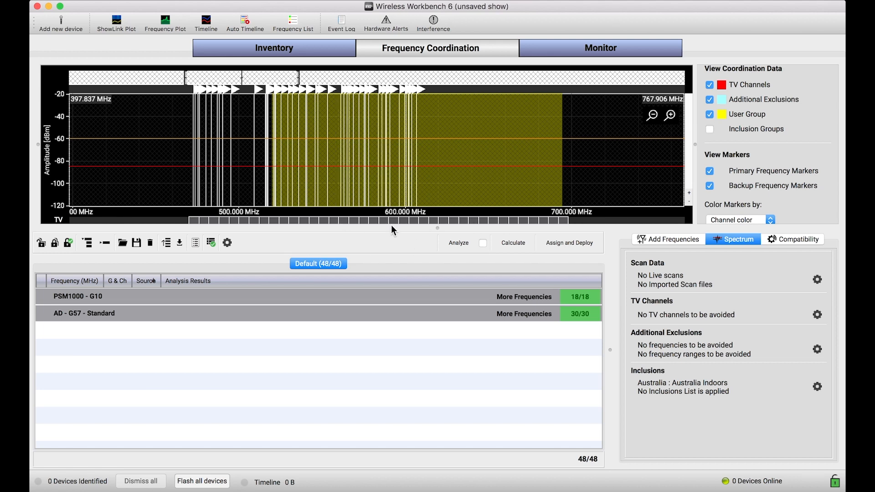
Recalculate the coordinated frequencies several times within the Australia Indoors user group
{"action": "left_click", "coordinate": [524, 243]}
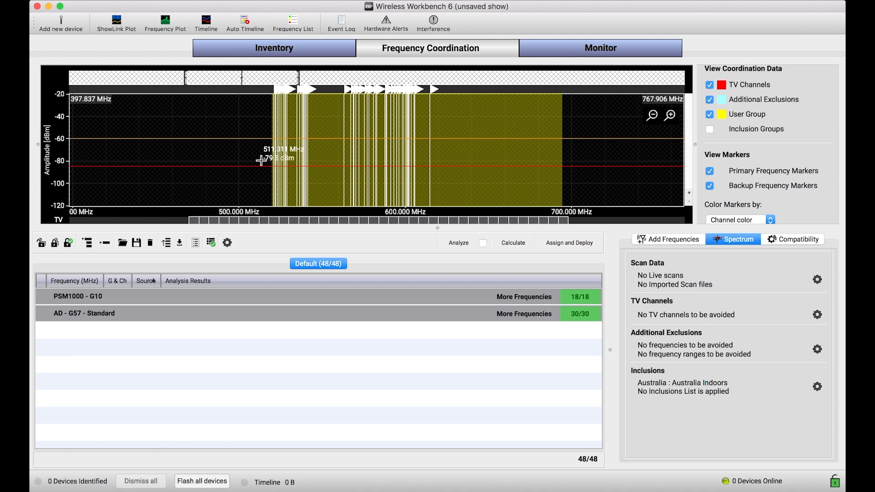
{"action": "left_click", "coordinate": [522, 245]}
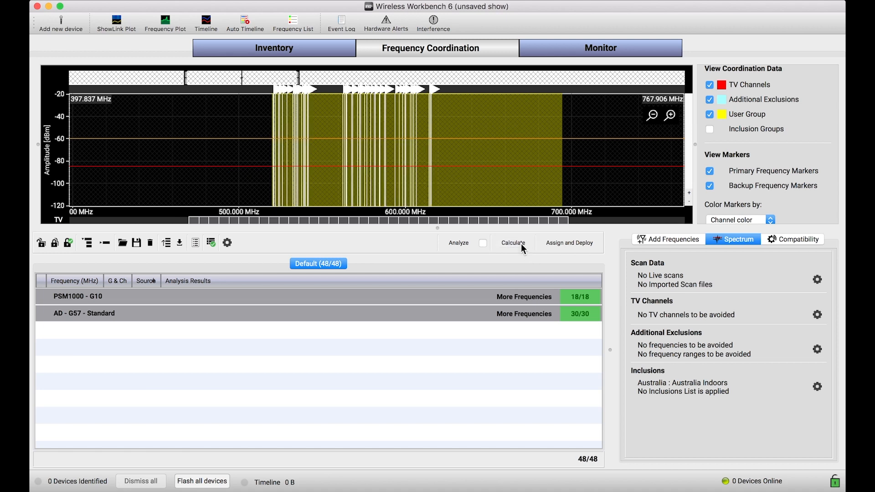
{"action": "left_click", "coordinate": [522, 245]}
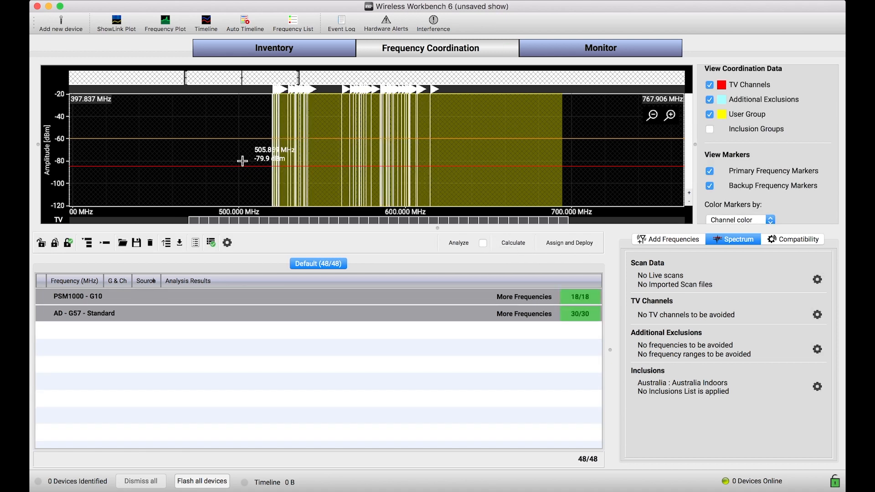